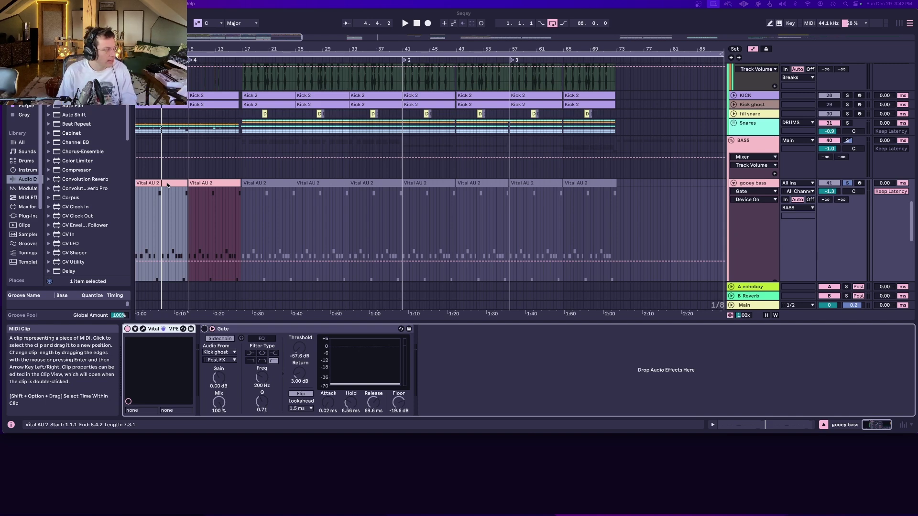
pyautogui.scroll(3, 168, 185)
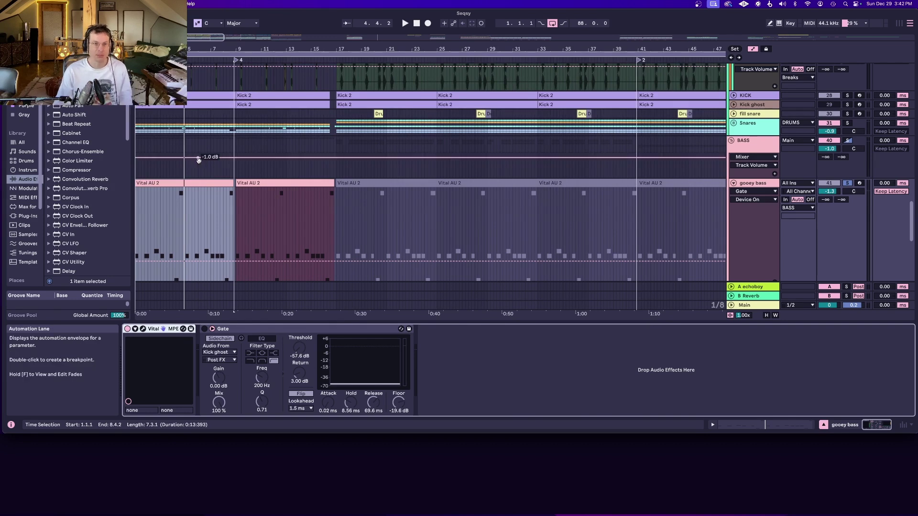
pyautogui.scroll(-2, 206, 148)
pyautogui.scroll(2, 218, 132)
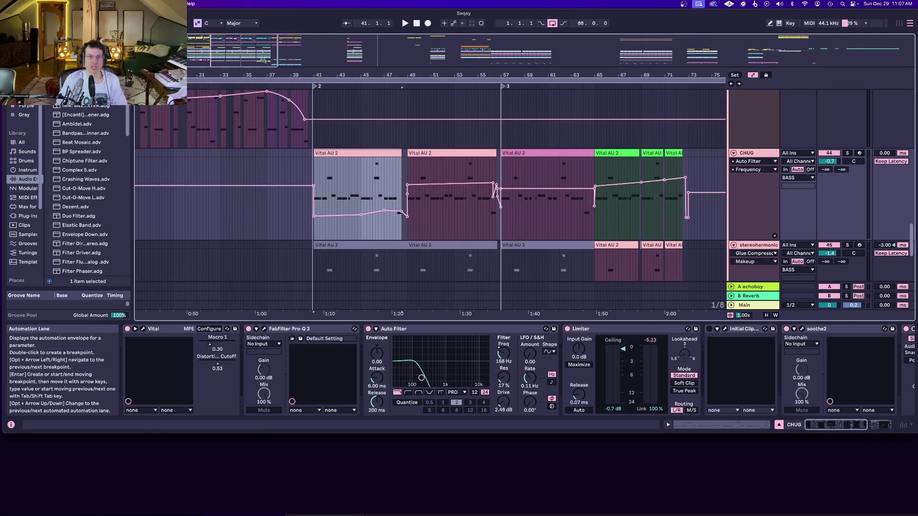
# Examine the CHUG track's bass clips and filter automation around markers 2 and 3, comparing them with the preceding basscrunch section.
pyautogui.hscroll(-3, 454, 192)
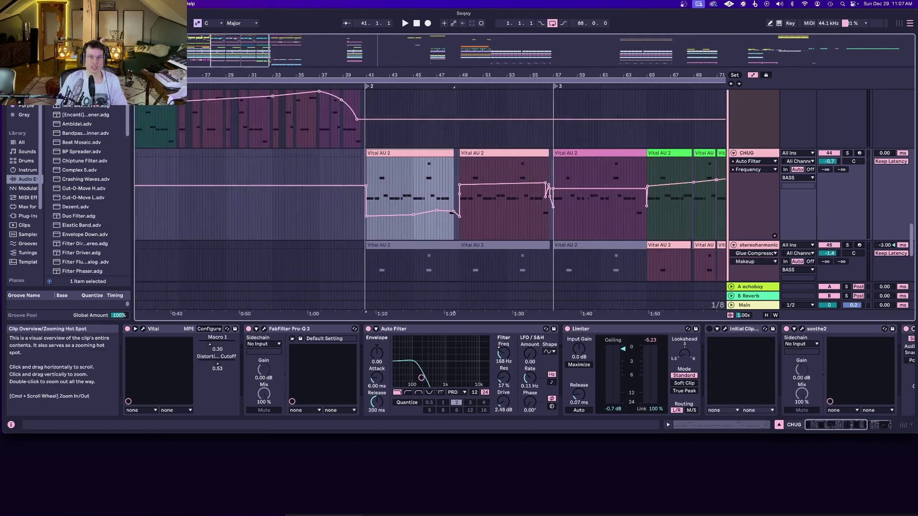
pyautogui.moveTo(560, 75); pyautogui.dragTo(562, 66)
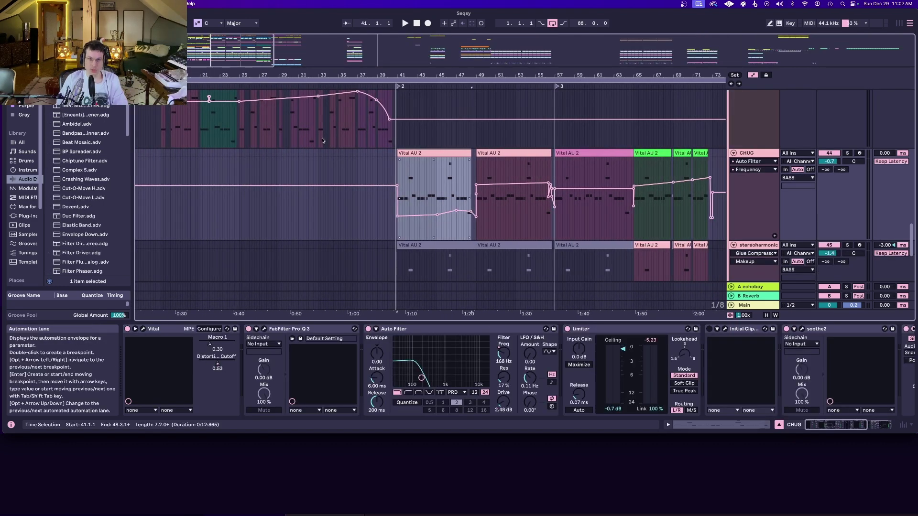
pyautogui.scroll(2, 434, 216)
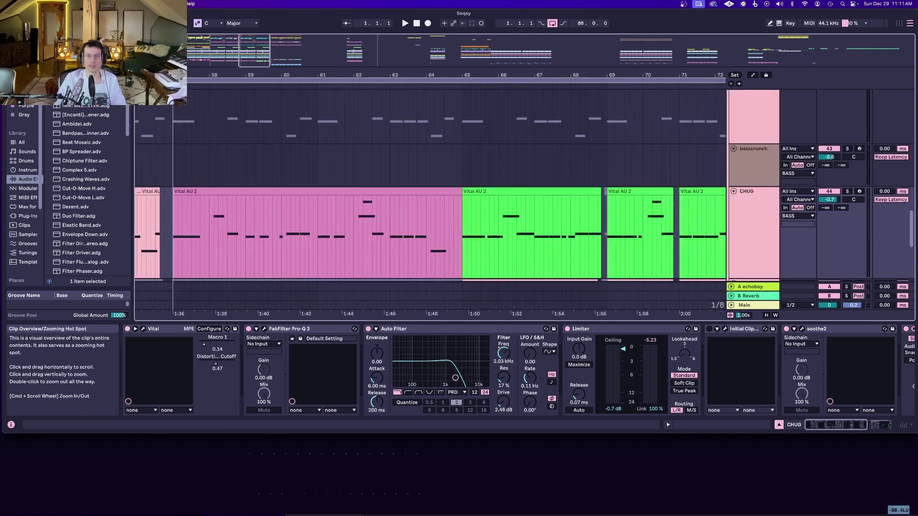
pyautogui.hscroll(3, 319, 247)
pyautogui.hscroll(-2, 319, 247)
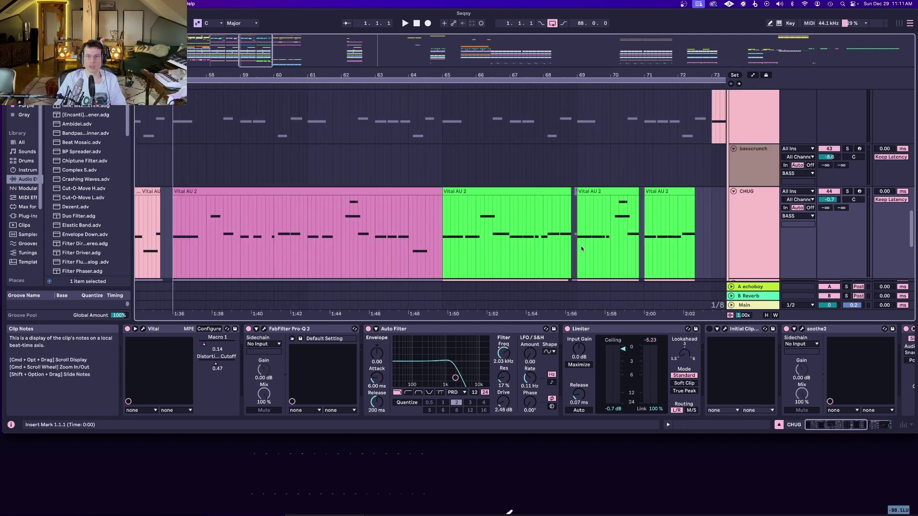
pyautogui.moveTo(581, 248); pyautogui.dragTo(752, 234)
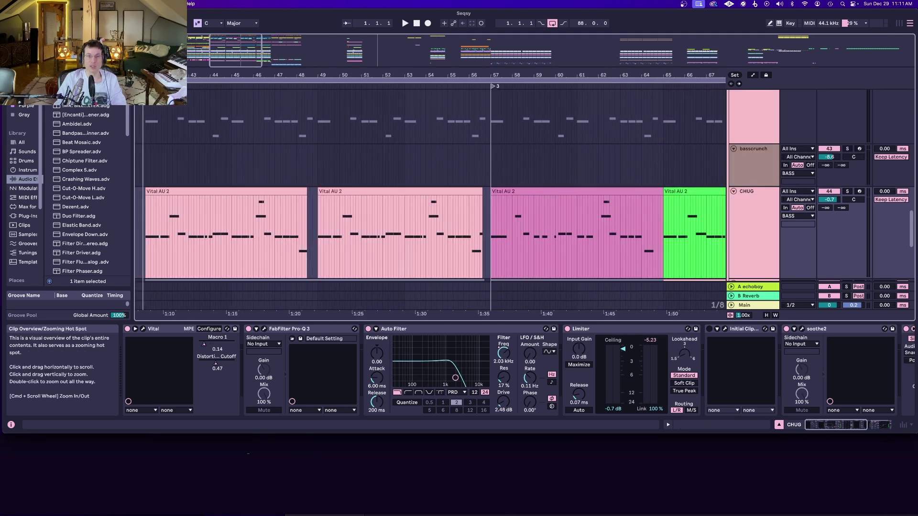
pyautogui.moveTo(233, 52); pyautogui.dragTo(246, 58)
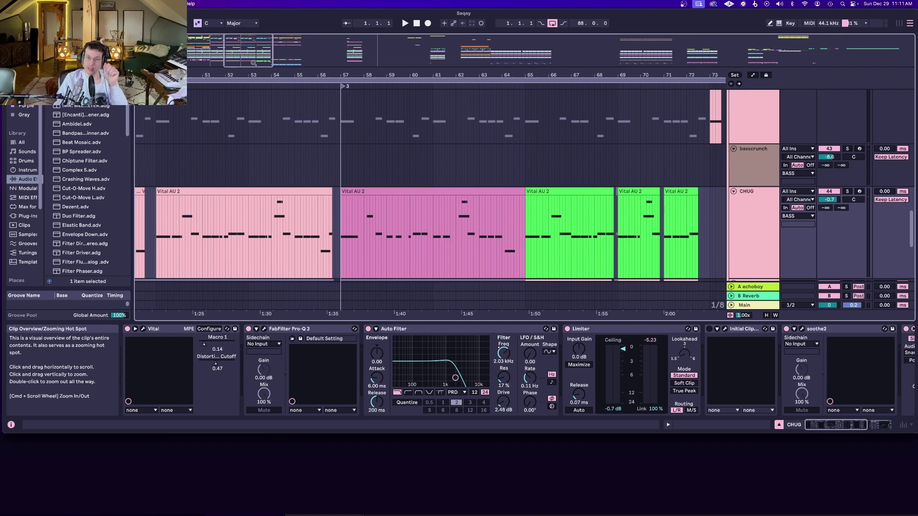
pyautogui.moveTo(254, 60)
pyautogui.mouseDown()
pyautogui.moveTo(261, 68)
pyautogui.moveTo(263, 60)
pyautogui.mouseUp()
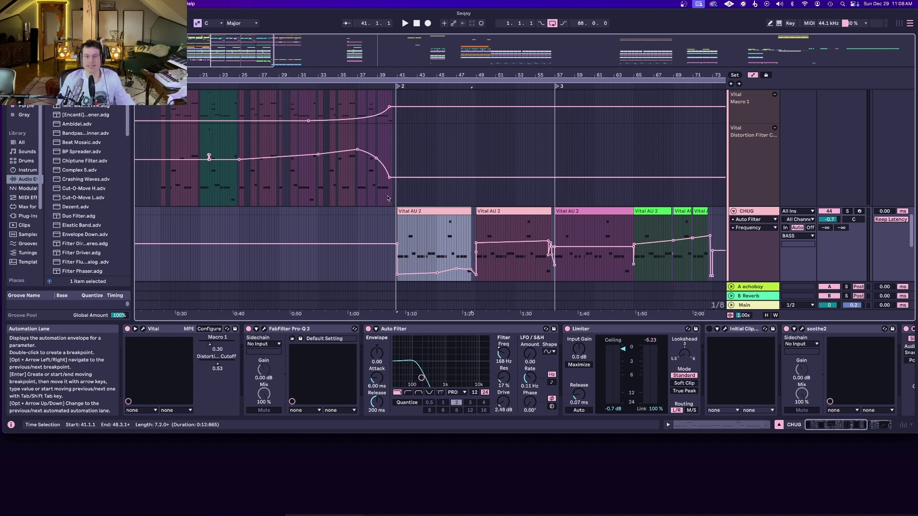
pyautogui.moveTo(258, 65); pyautogui.dragTo(258, 63)
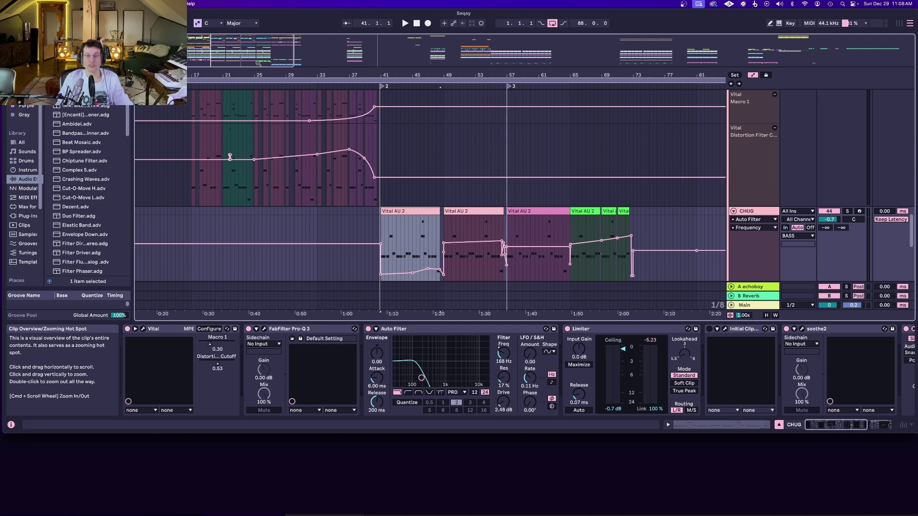
pyautogui.moveTo(258, 63); pyautogui.dragTo(245, 54)
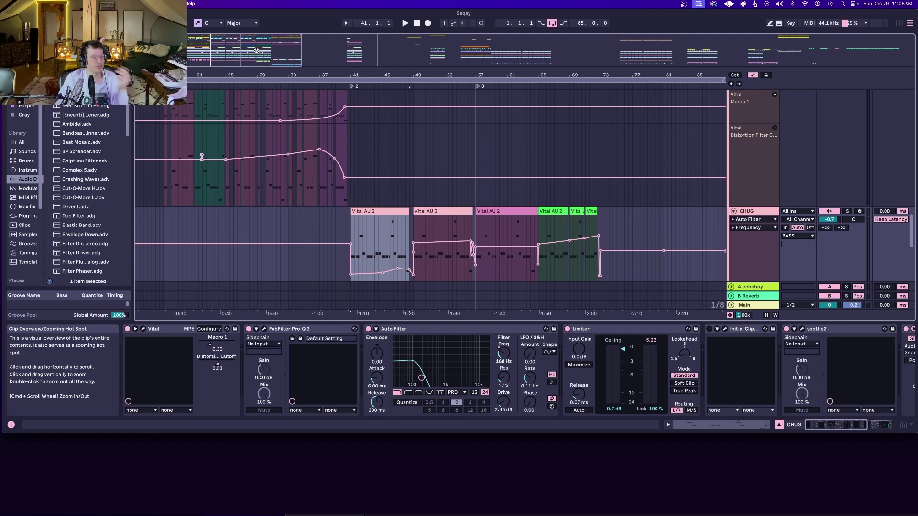
pyautogui.moveTo(256, 50); pyautogui.dragTo(271, 52)
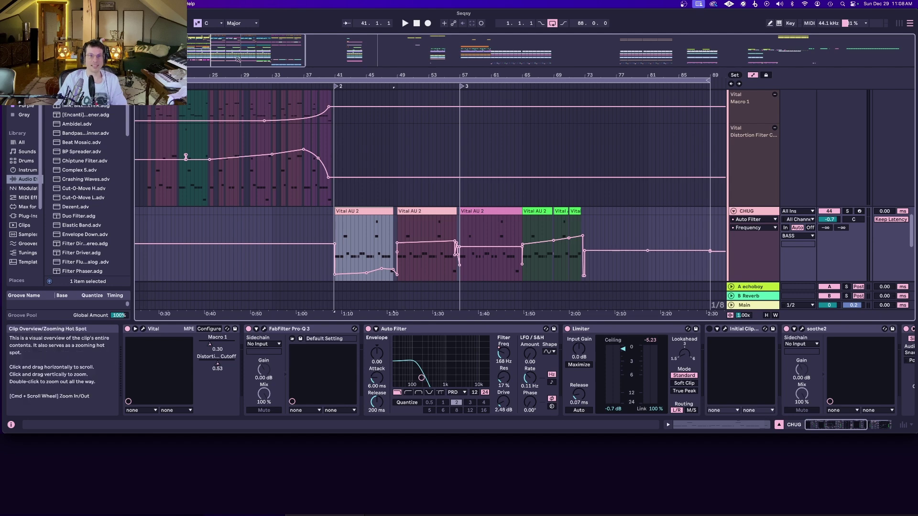
pyautogui.moveTo(238, 59); pyautogui.dragTo(227, 50)
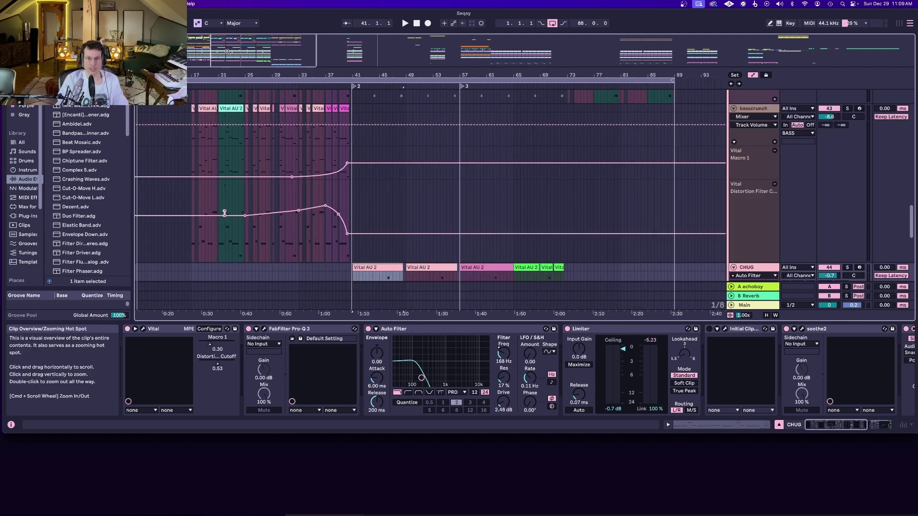
# Display the CHUG track's automation for Vital's distortion filter cutoff and the Auto Filter frequency.
pyautogui.scroll(-3, 328, 142)
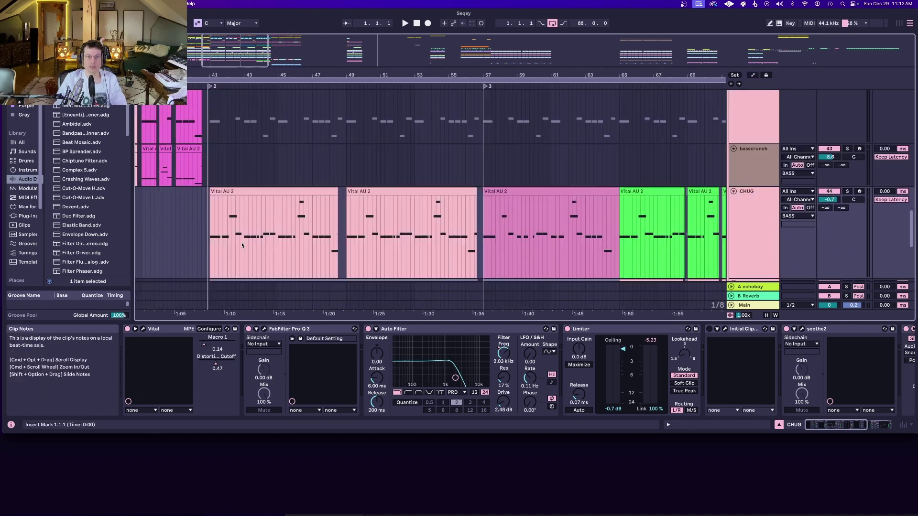
pyautogui.moveTo(258, 79); pyautogui.dragTo(237, 76)
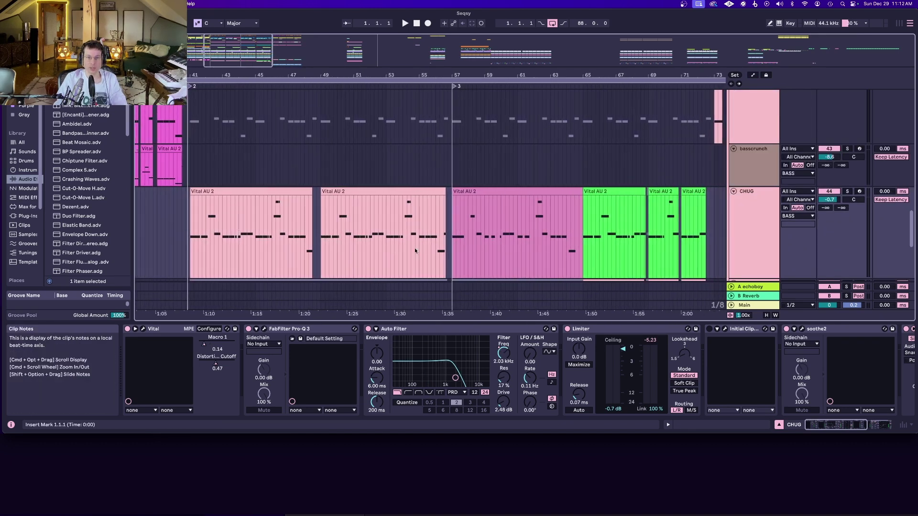
pyautogui.doubleClick(742, 221)
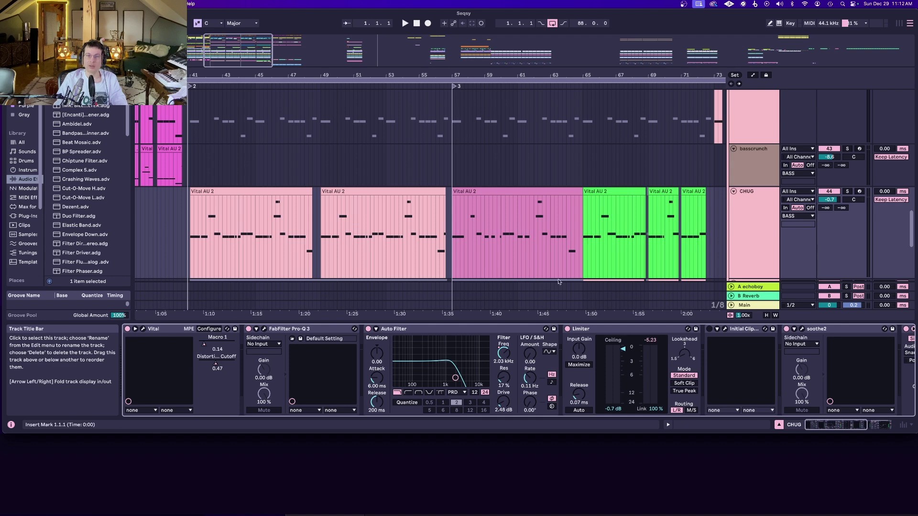
pyautogui.press('a')
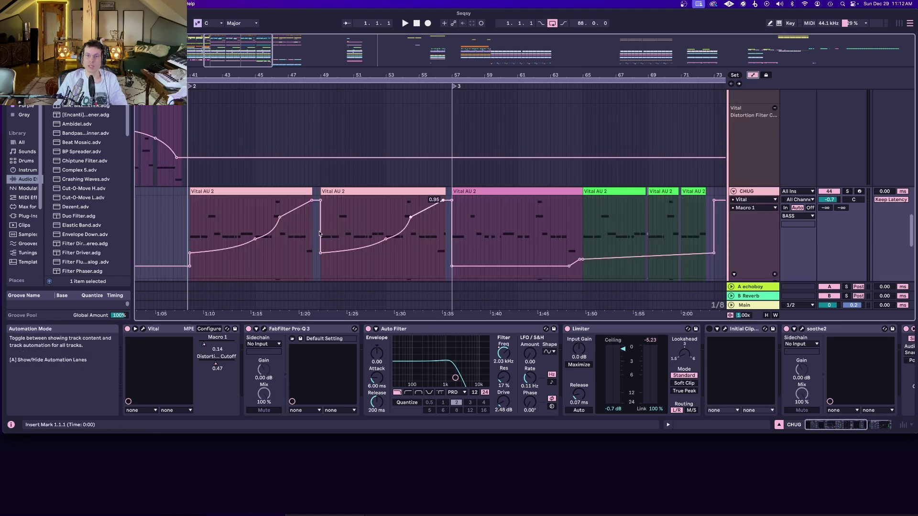
pyautogui.click(216, 367)
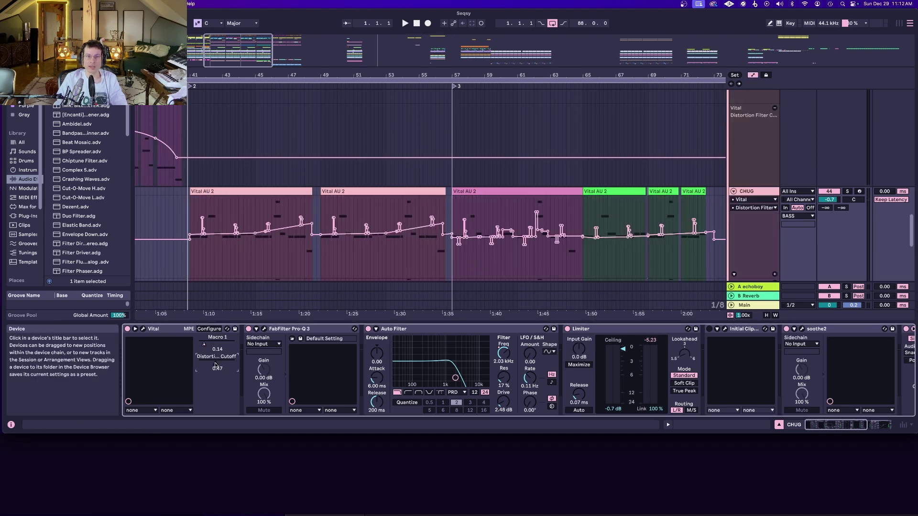
pyautogui.click(502, 353)
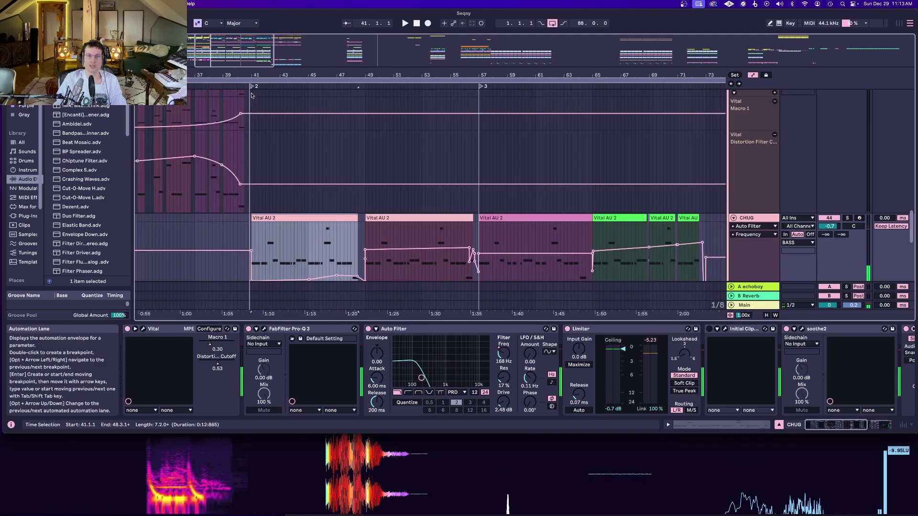
# Play the song from marker 2 and follow the CHUG automation and the stereoharmonic clips.
pyautogui.doubleClick(252, 87)
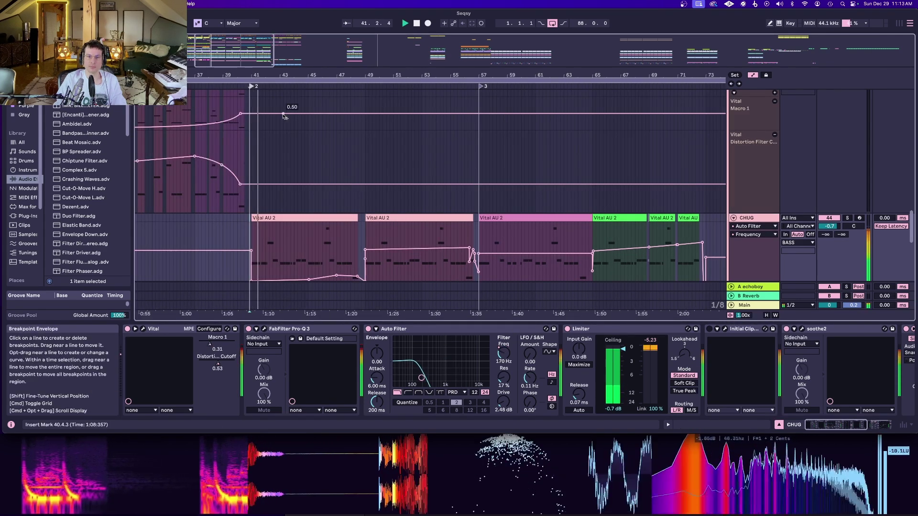
pyautogui.scroll(-3, 593, 182)
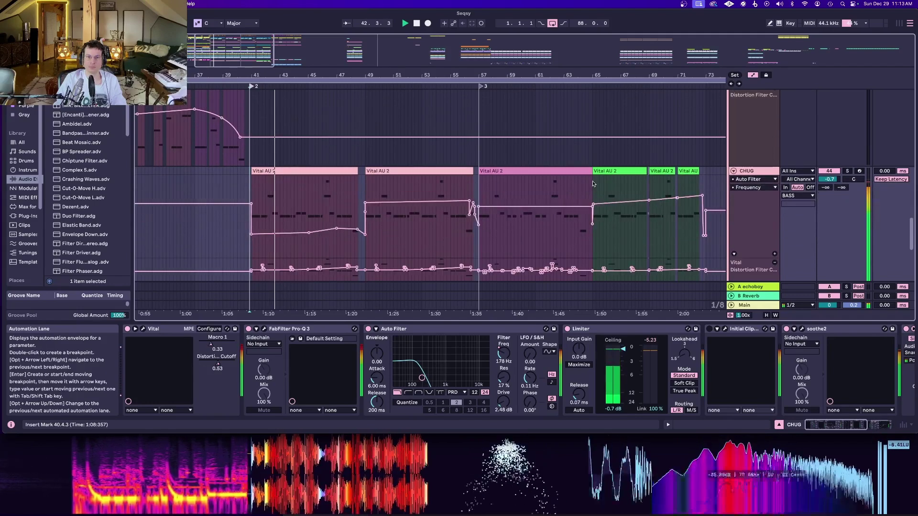
pyautogui.scroll(-3, 511, 211)
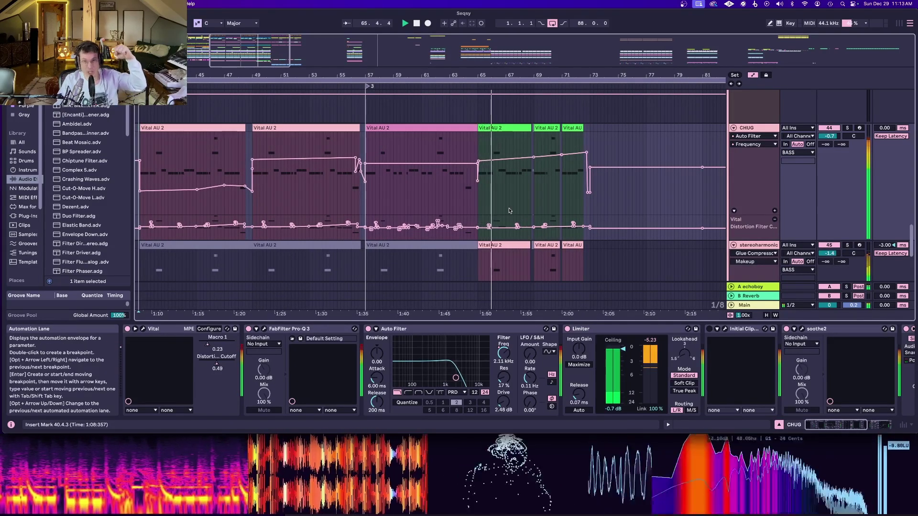
pyautogui.scroll(-3, 526, 254)
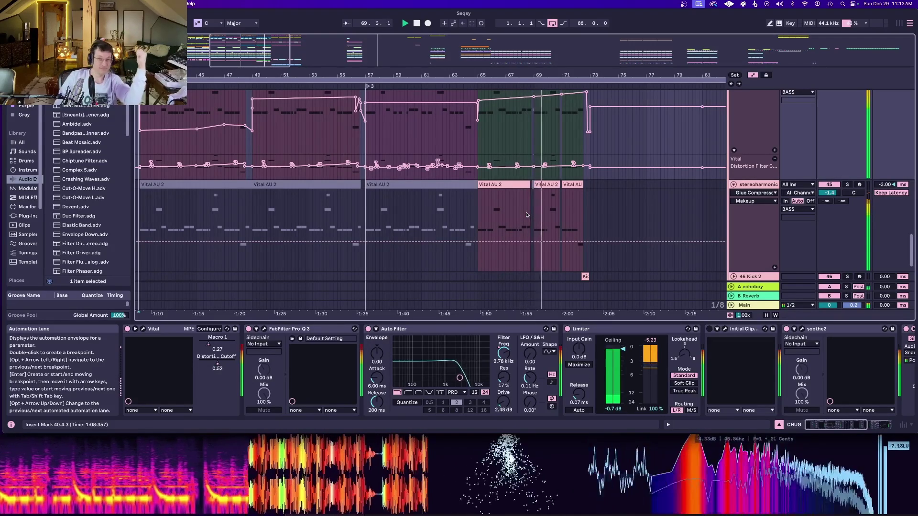
pyautogui.scroll(2, 526, 215)
# Examine the automation curves of the CHUG and basscrunch tracks and the clip layout of the SUB track.
pyautogui.moveTo(254, 42); pyautogui.dragTo(268, 41)
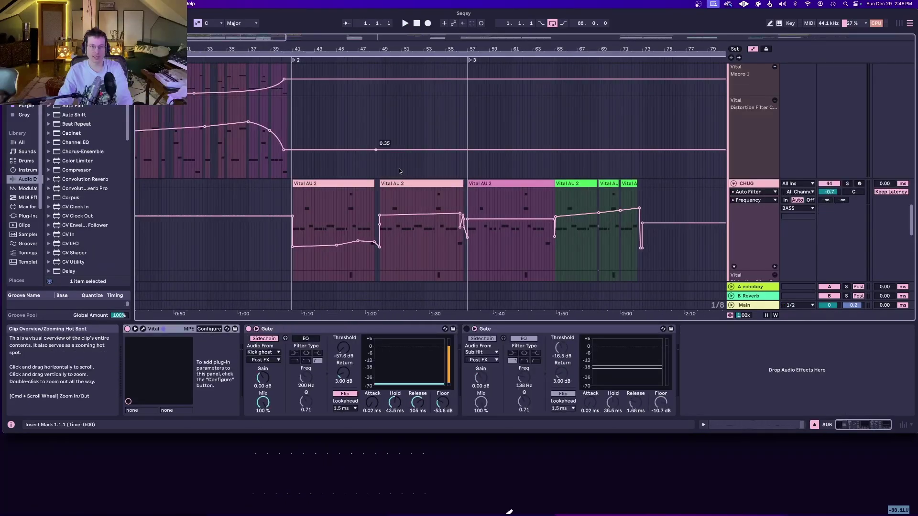
pyautogui.scroll(-3, 343, 220)
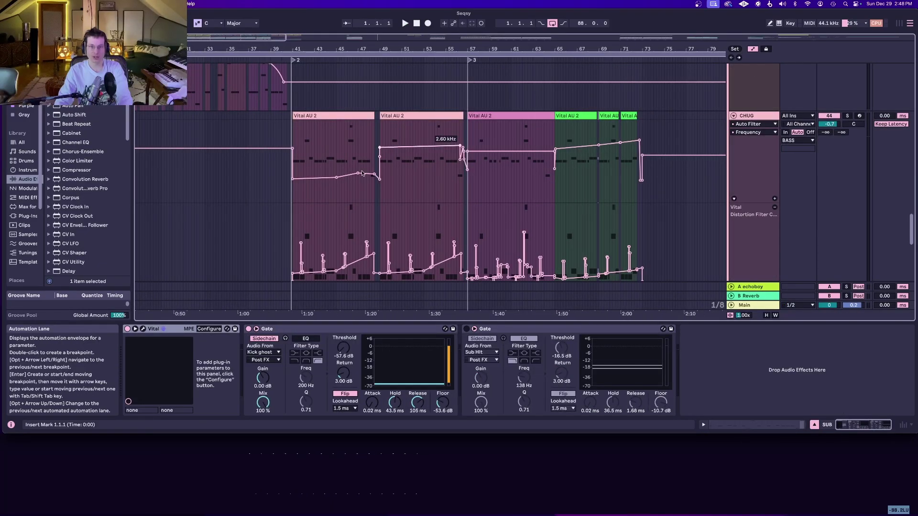
pyautogui.moveTo(234, 38); pyautogui.dragTo(205, 40)
pyautogui.scroll(5, 251, 150)
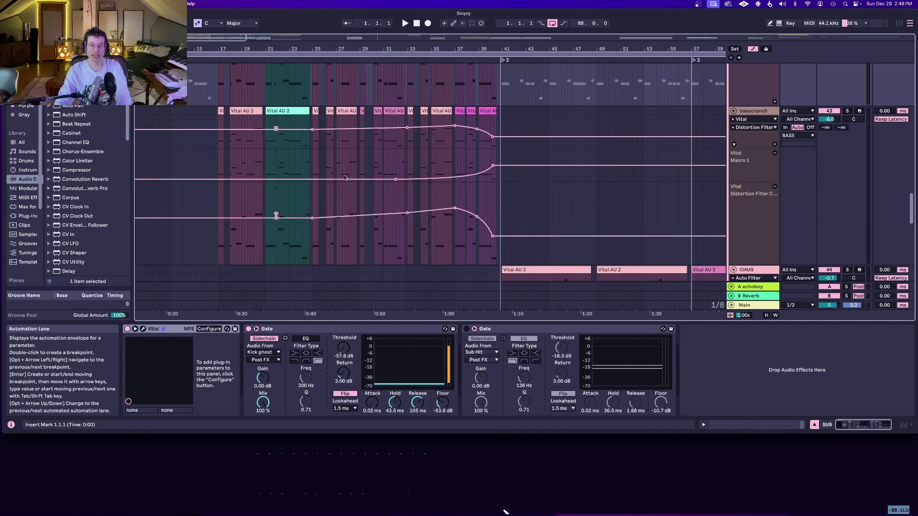
pyautogui.scroll(4, 404, 123)
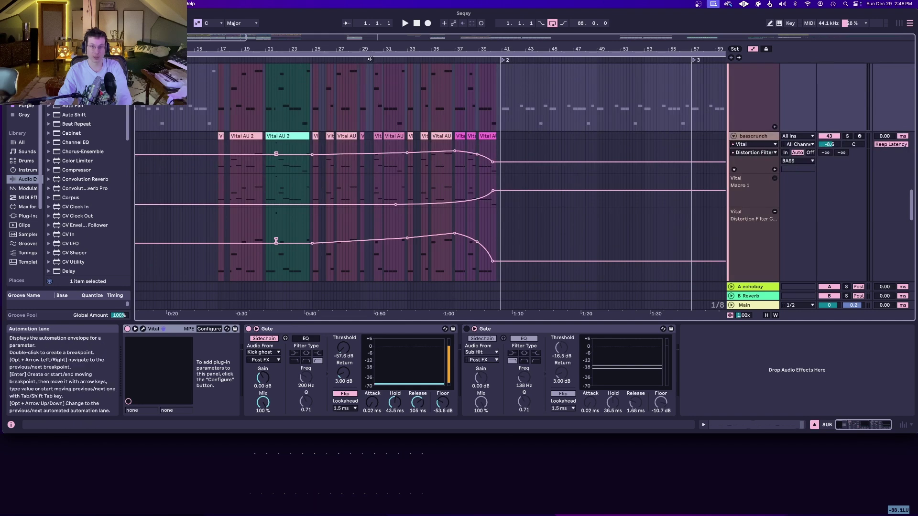
pyautogui.scroll(2, 354, 133)
pyautogui.scroll(3, 349, 185)
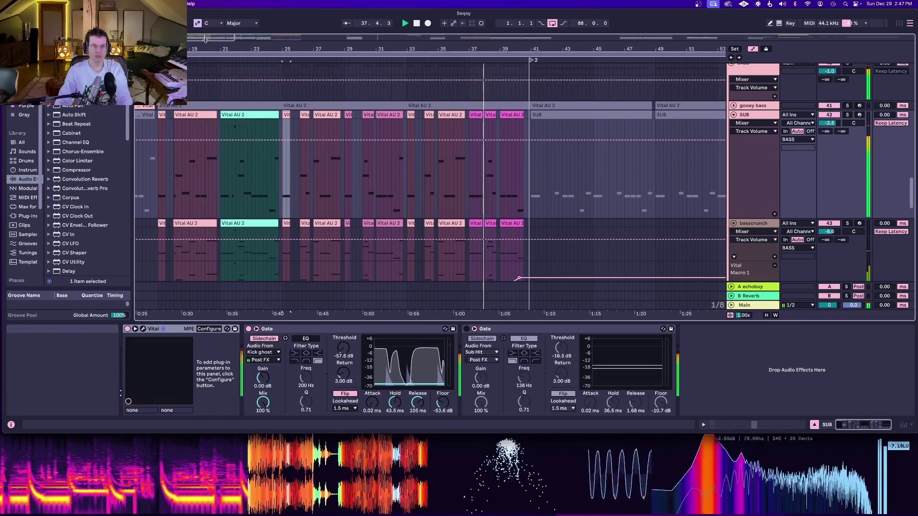
pyautogui.moveTo(211, 37); pyautogui.dragTo(222, 37)
# Look through the break, percussion and drum tracks above the BASS group around markers 2 and 3.
pyautogui.hscroll(-4, 516, 161)
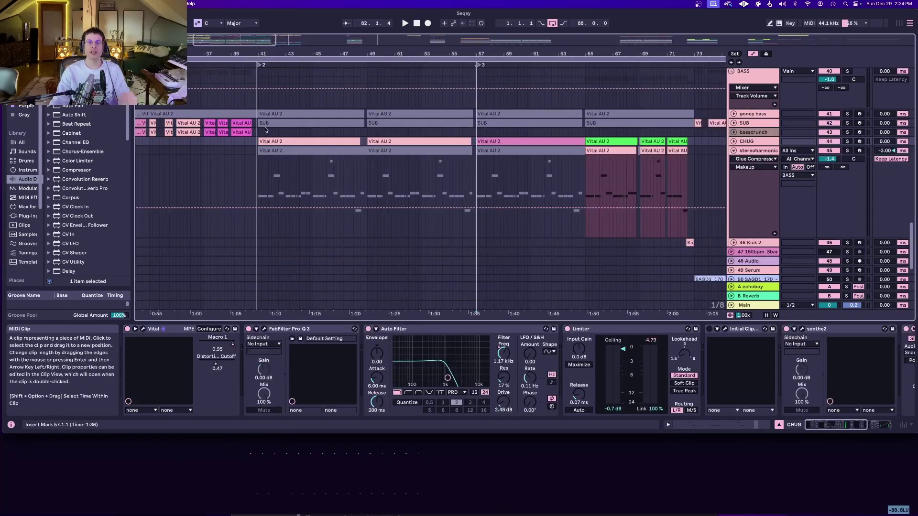
pyautogui.scroll(15, 635, 143)
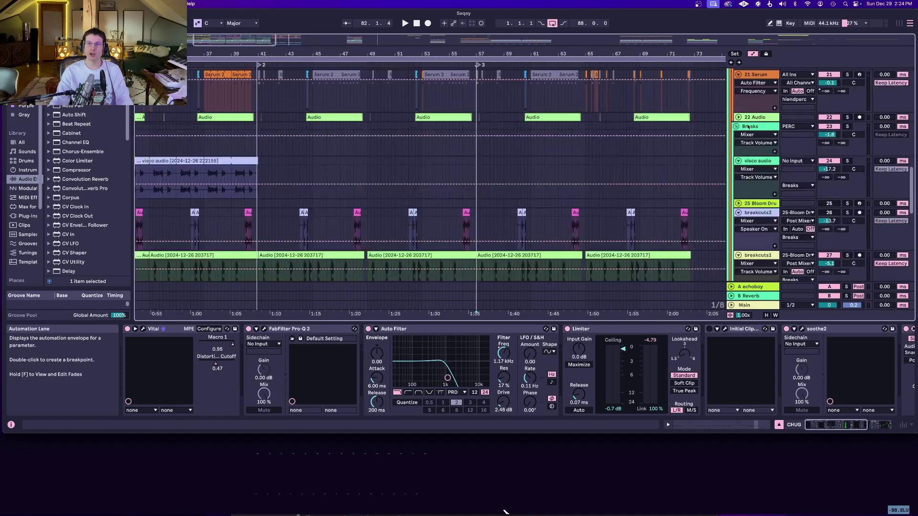
pyautogui.scroll(8, 597, 163)
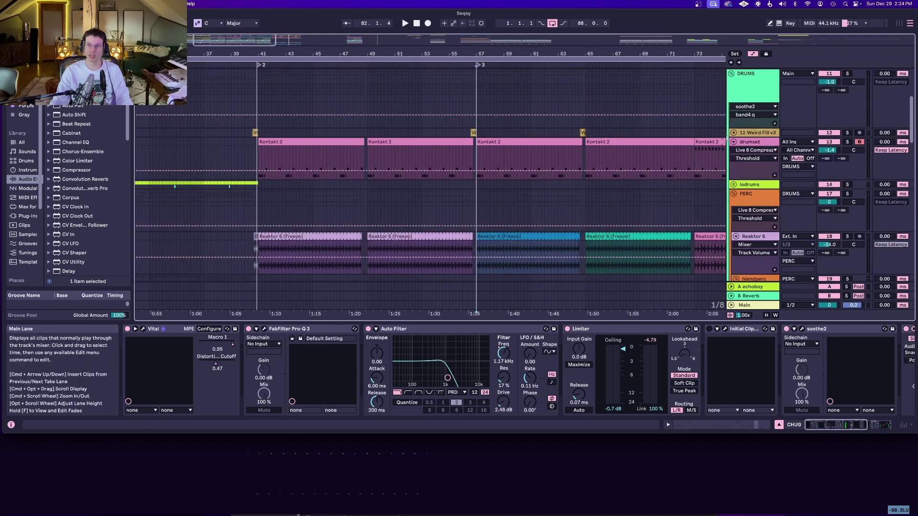
pyautogui.scroll(8, 734, 124)
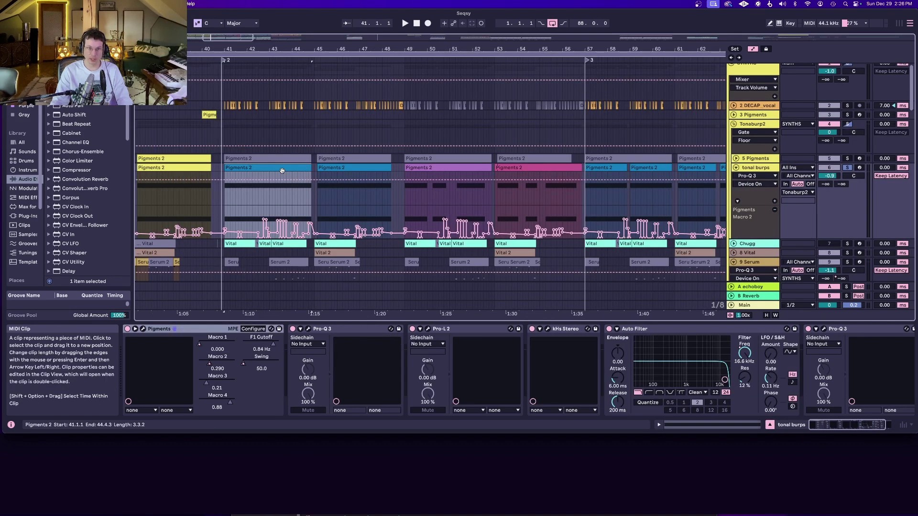
# Play the soloed tonal burps track from bar 41, and turn off its solo to hear it within the full mix.
pyautogui.press('space')
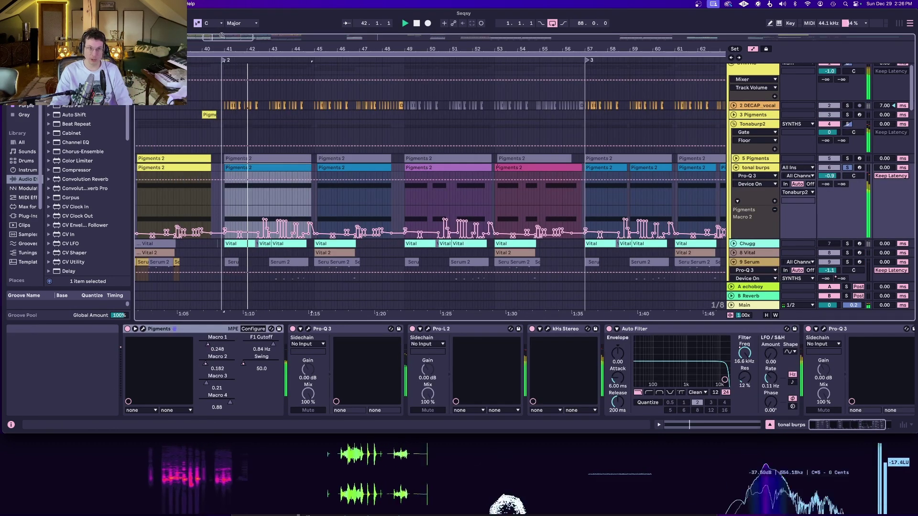
pyautogui.moveTo(222, 35); pyautogui.dragTo(224, 31)
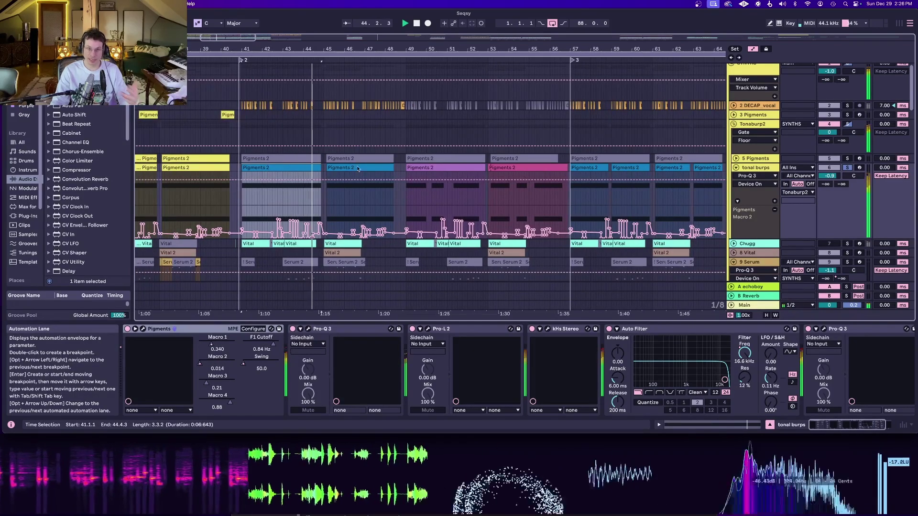
pyautogui.moveTo(220, 38); pyautogui.dragTo(231, 54)
pyautogui.click(847, 168)
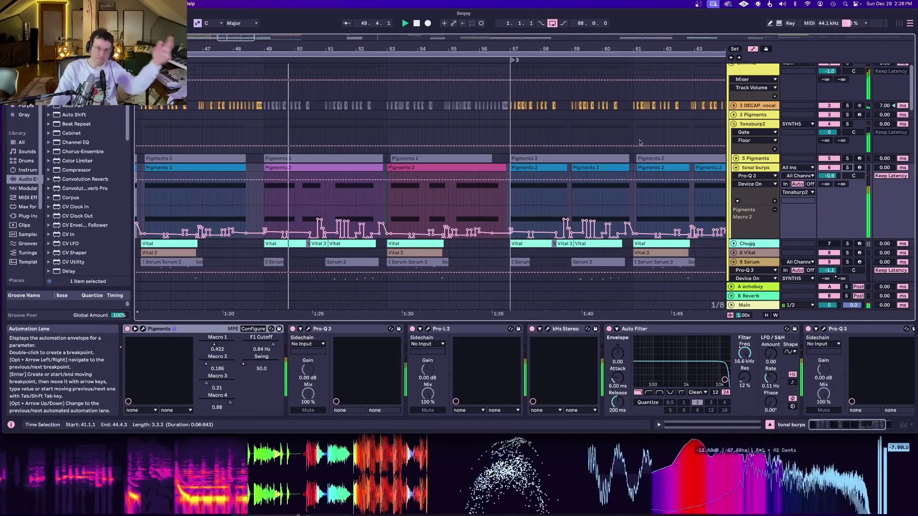